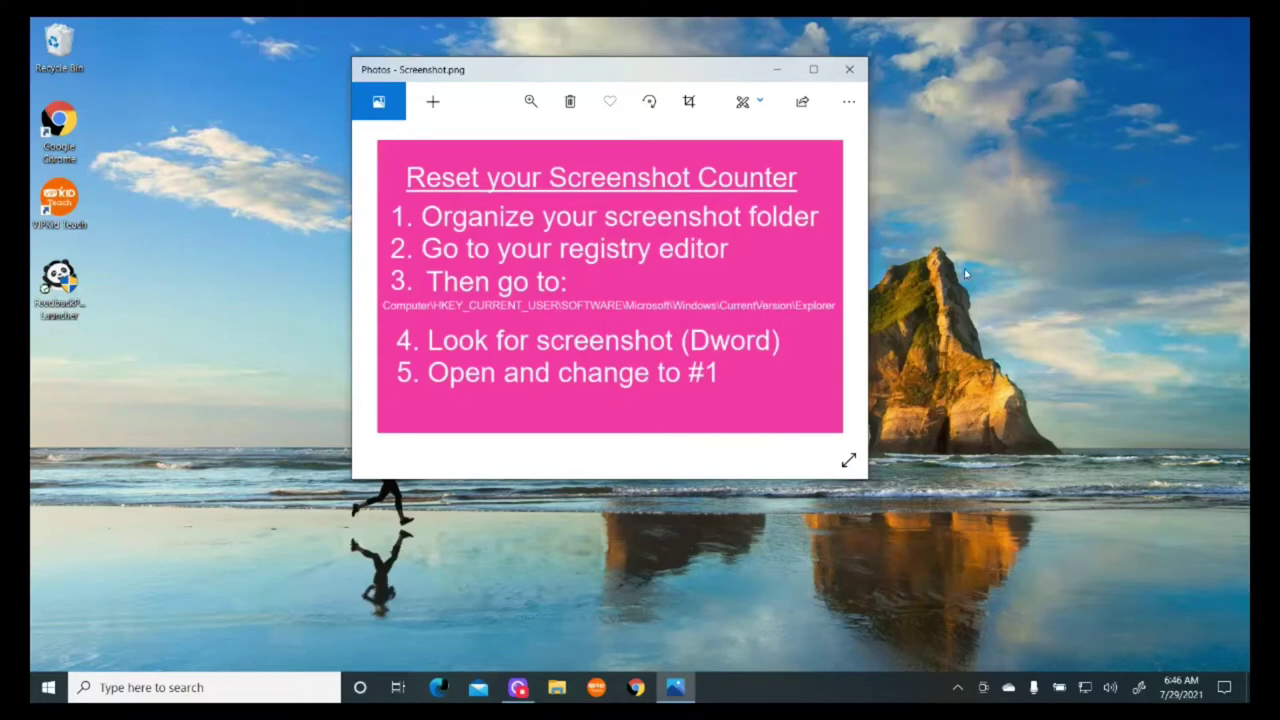
Delete Screenshot (2) through Screenshot (8) from the Screenshots folder, then close File Explorer
click(557, 688)
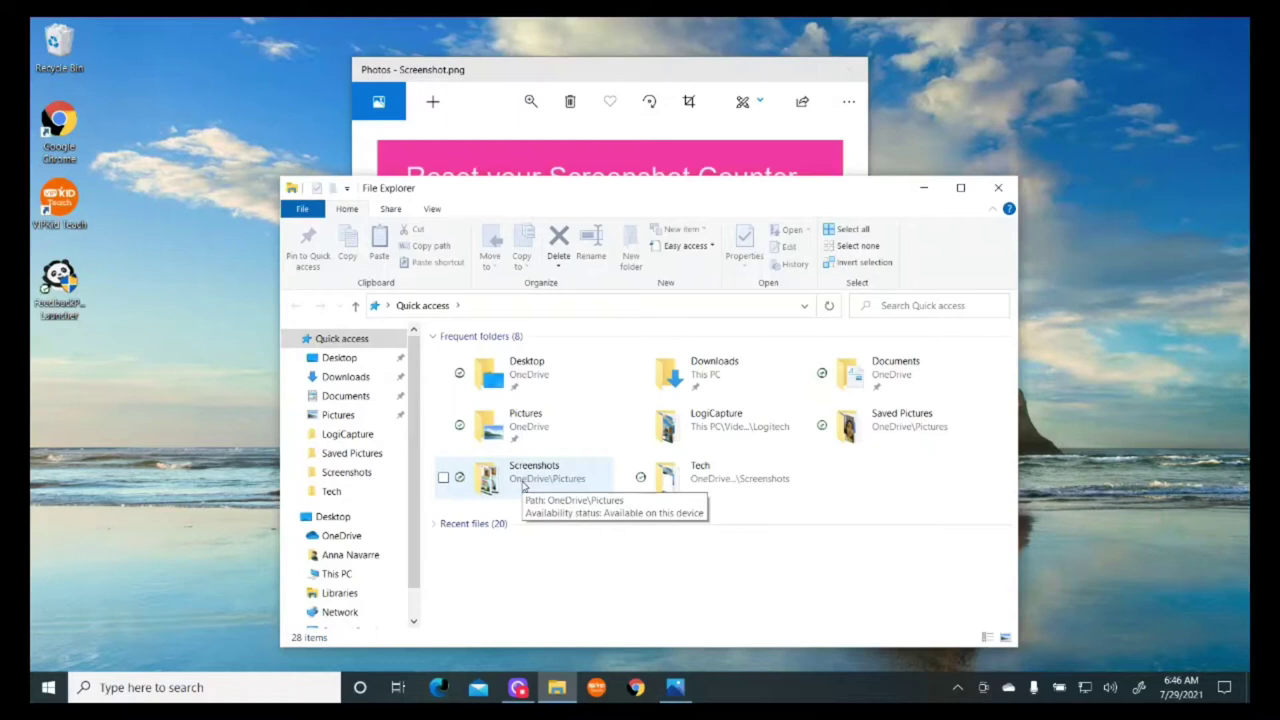
double_click(522, 486)
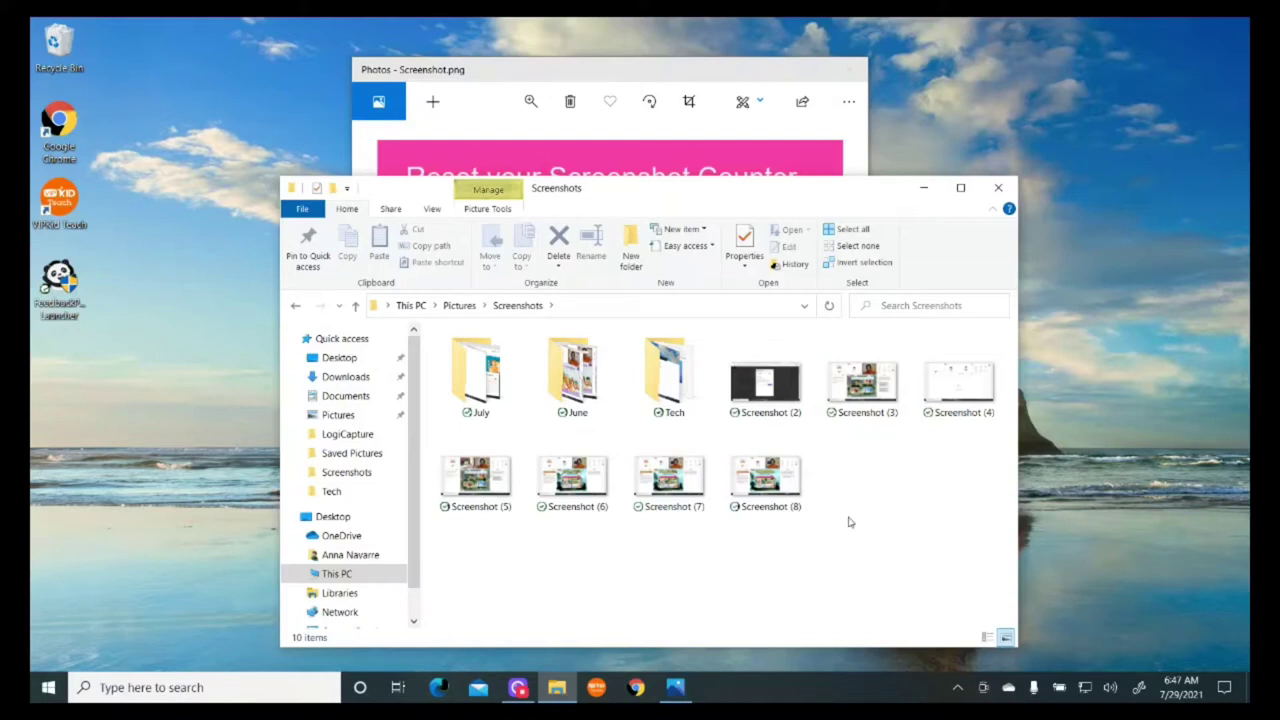
drag(843, 524, 684, 420)
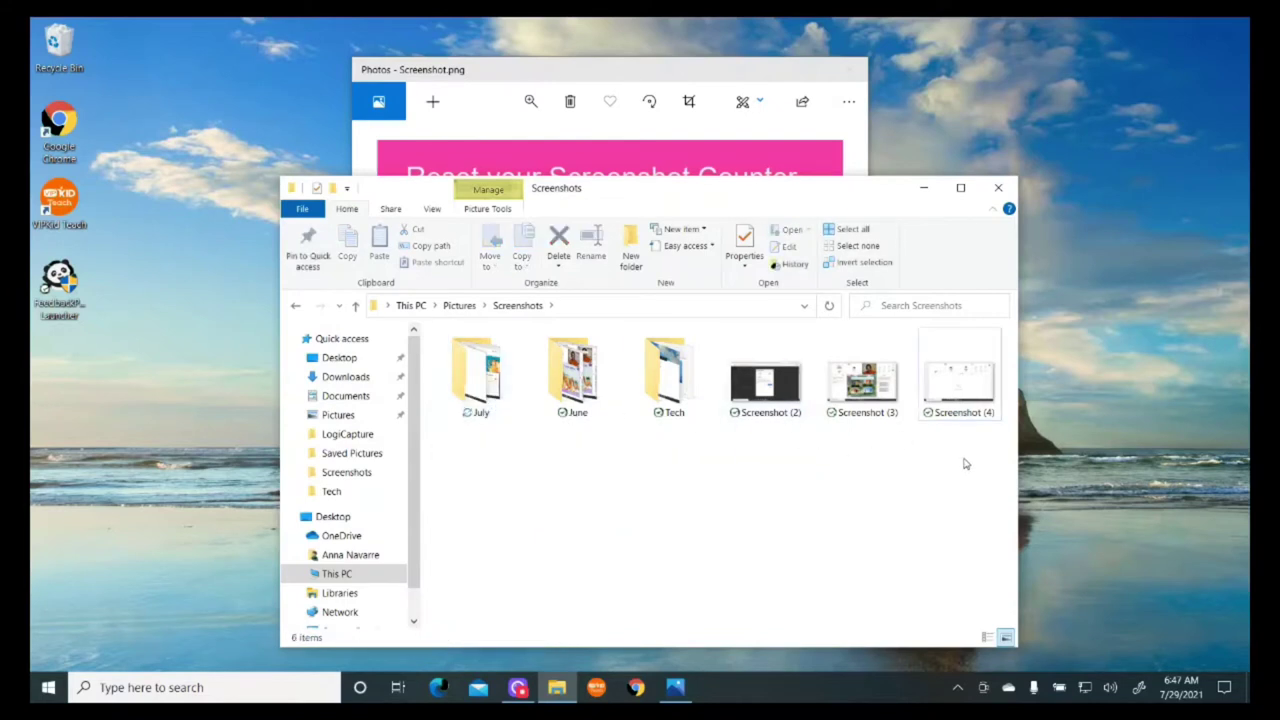
drag(966, 463, 470, 396)
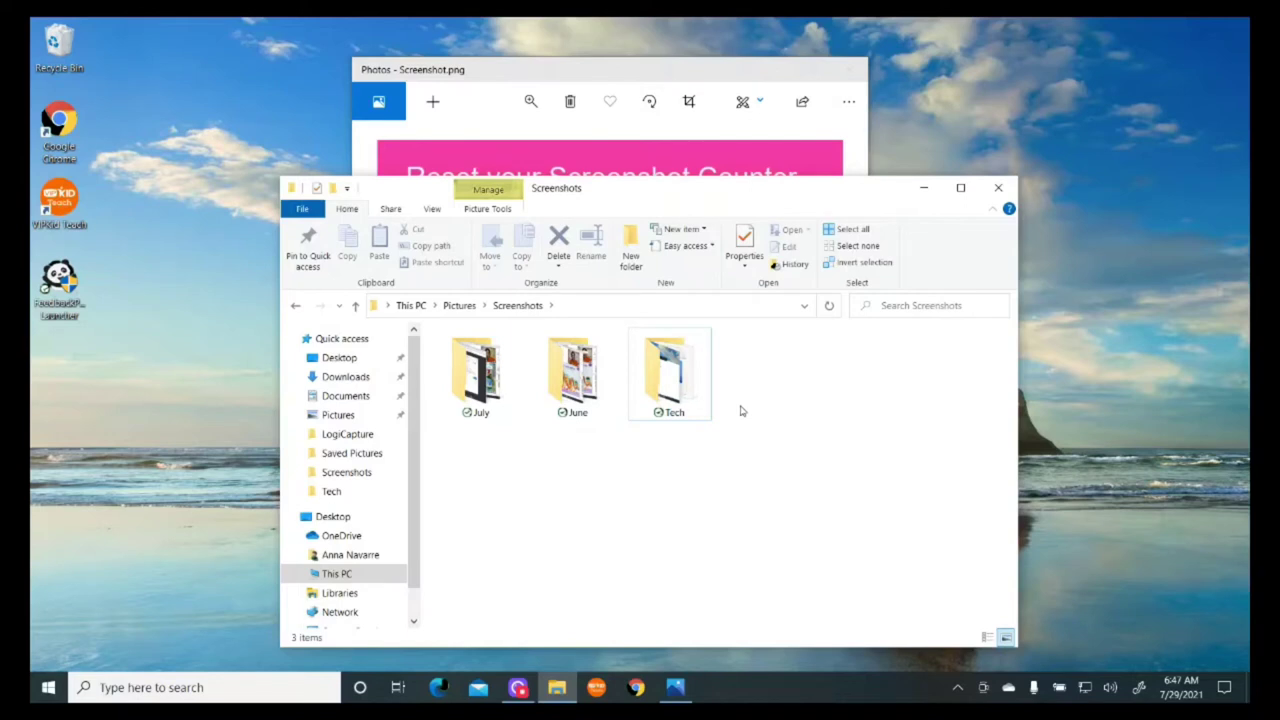
click(997, 192)
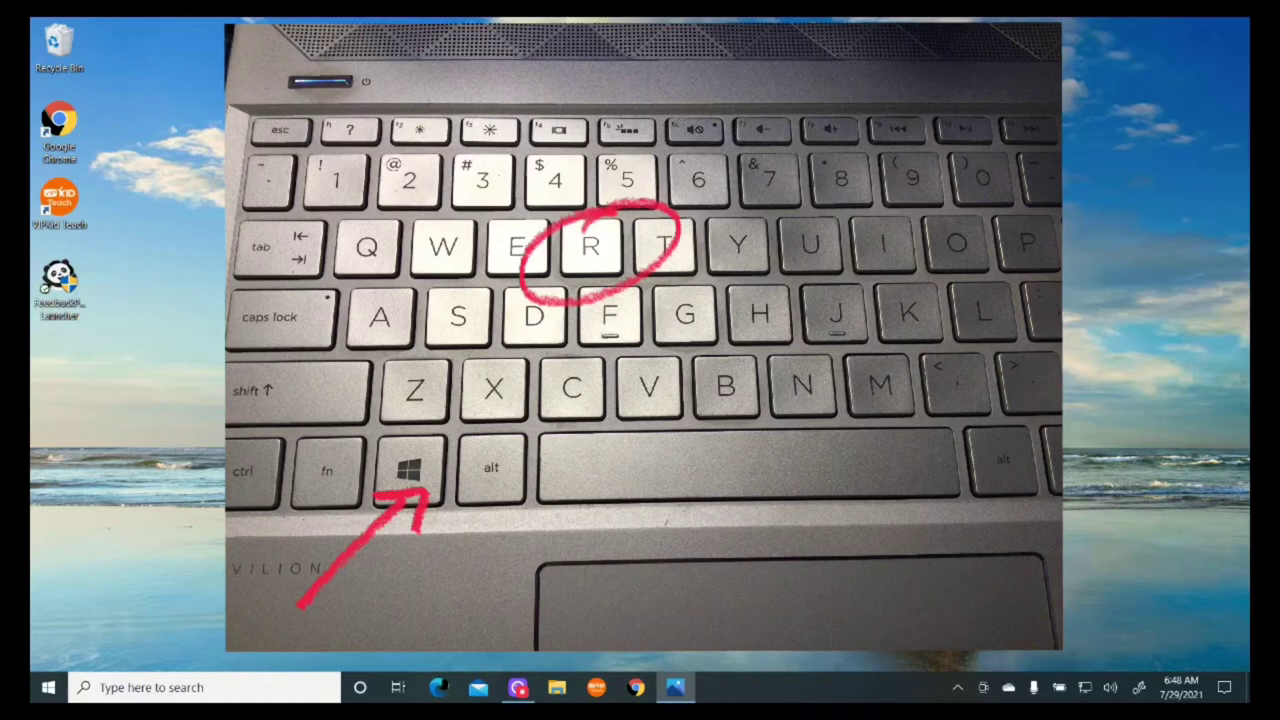
key(super+r)
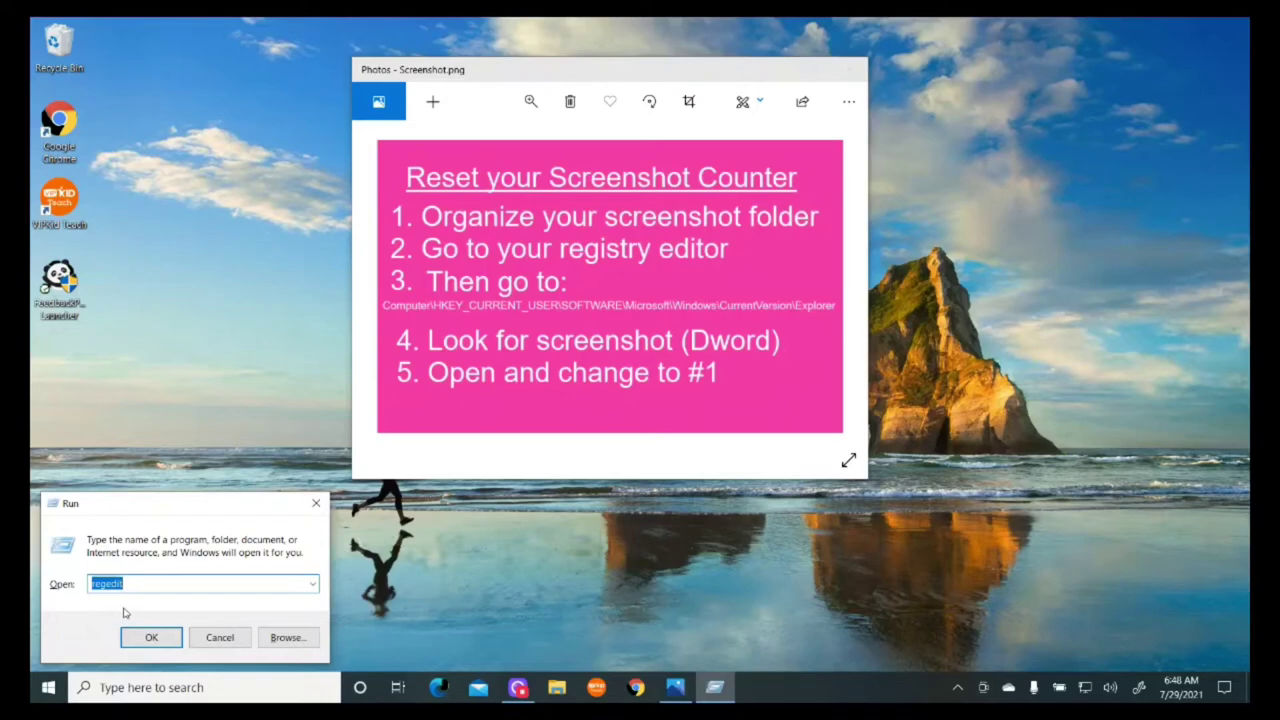
click(160, 645)
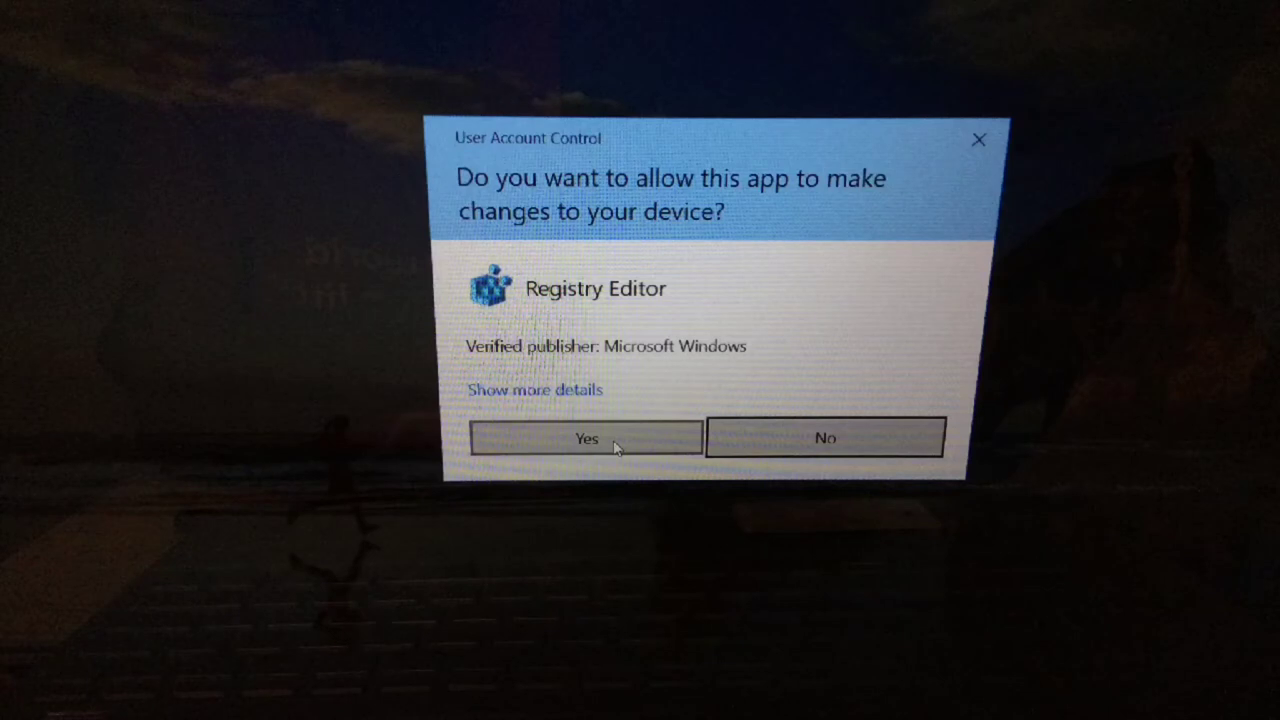
click(616, 447)
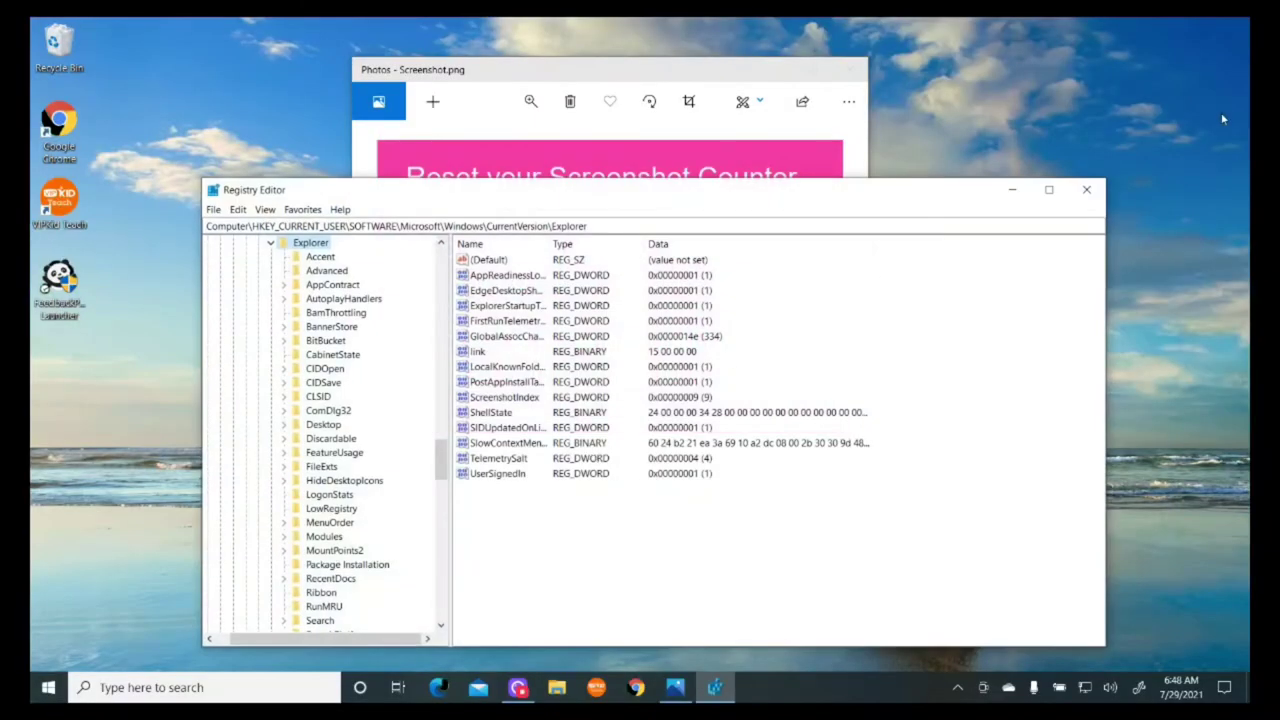
Close Registry Editor and relaunch it by searching regedit, approving the UAC prompt
click(1086, 189)
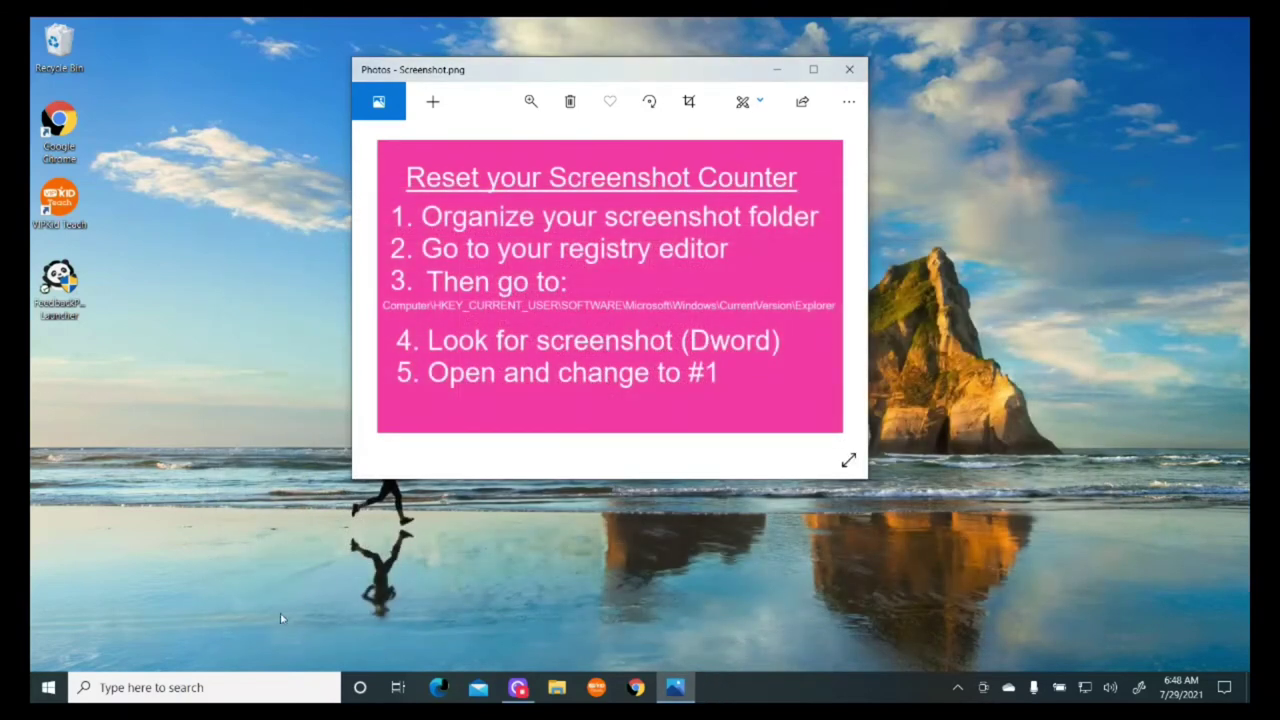
click(142, 687)
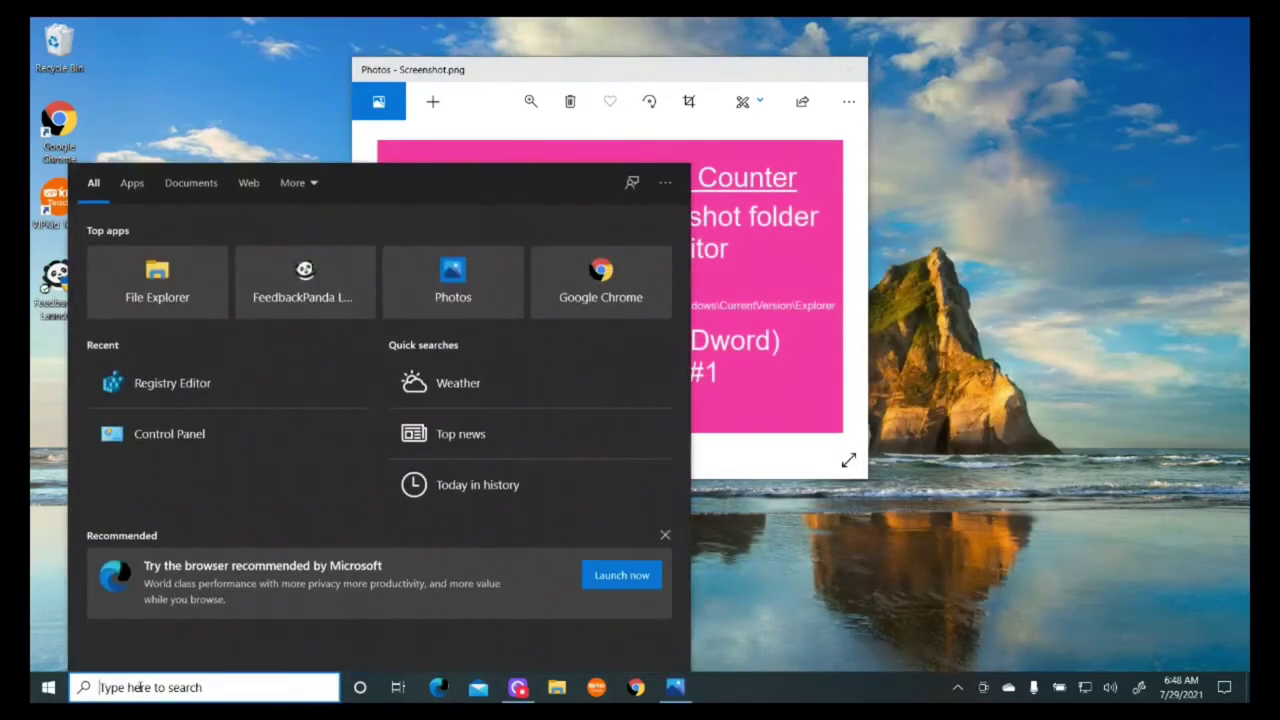
text(reg)
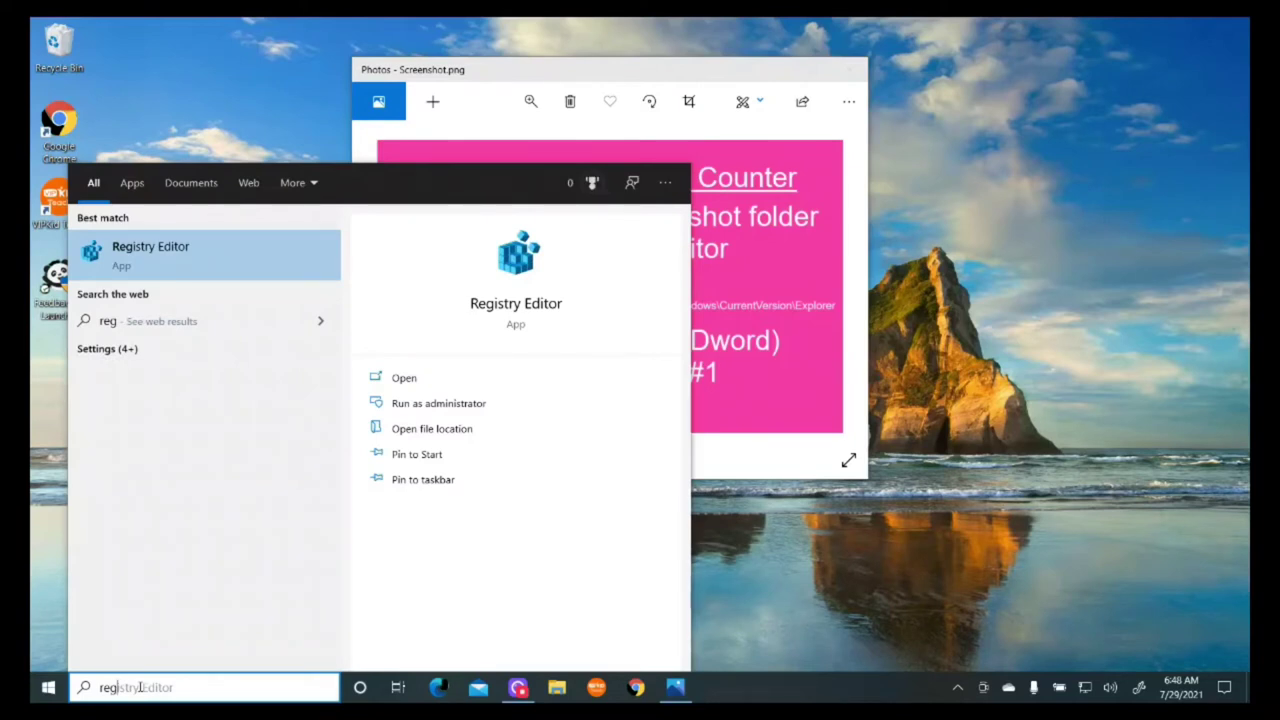
text(edit)
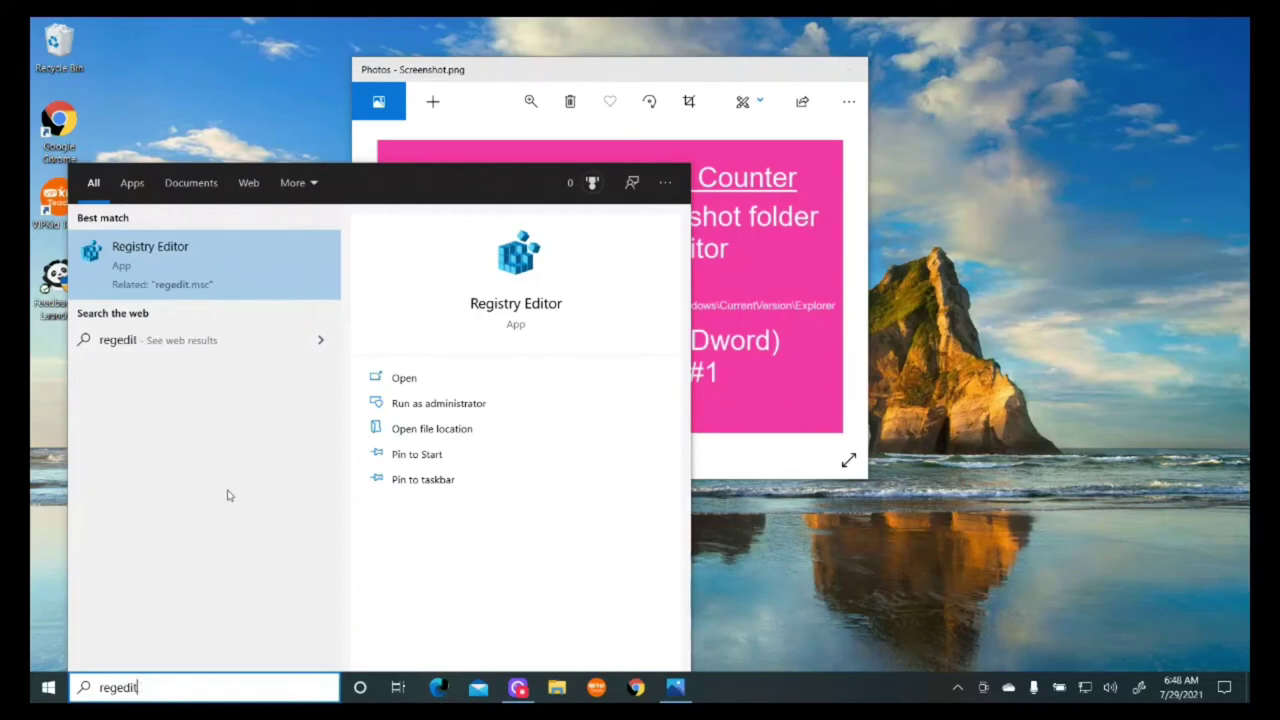
click(197, 262)
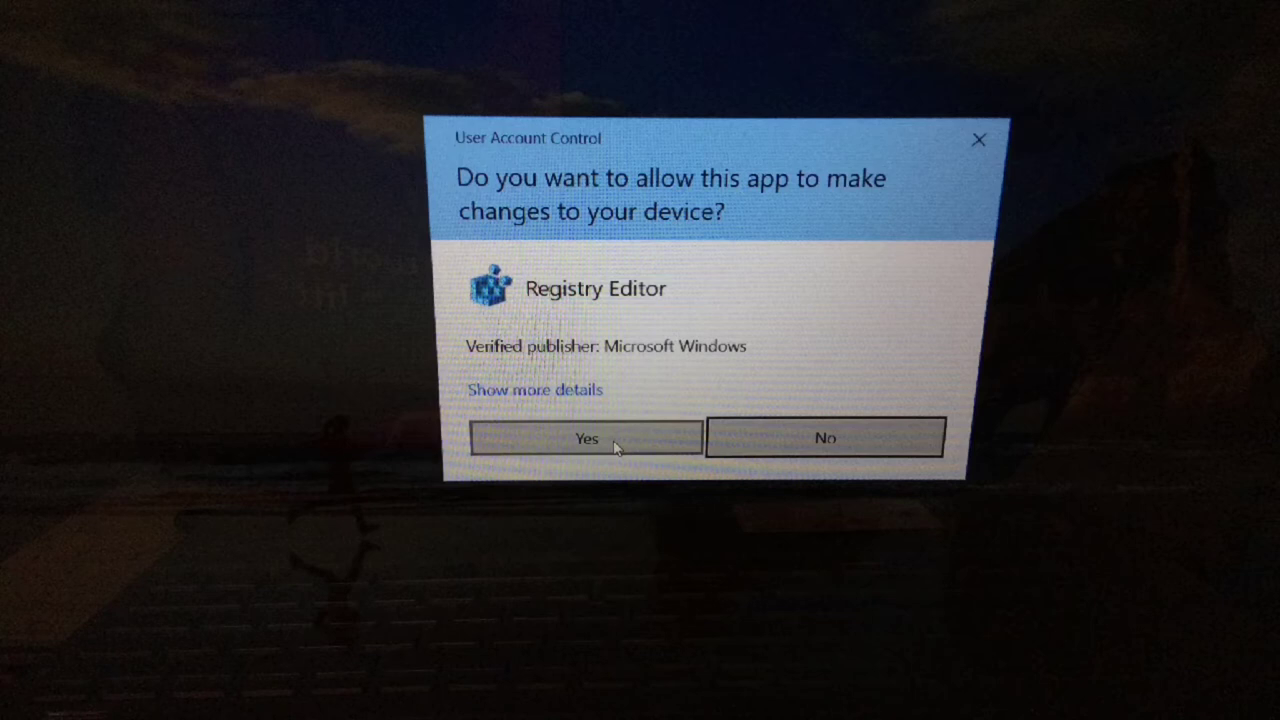
click(587, 438)
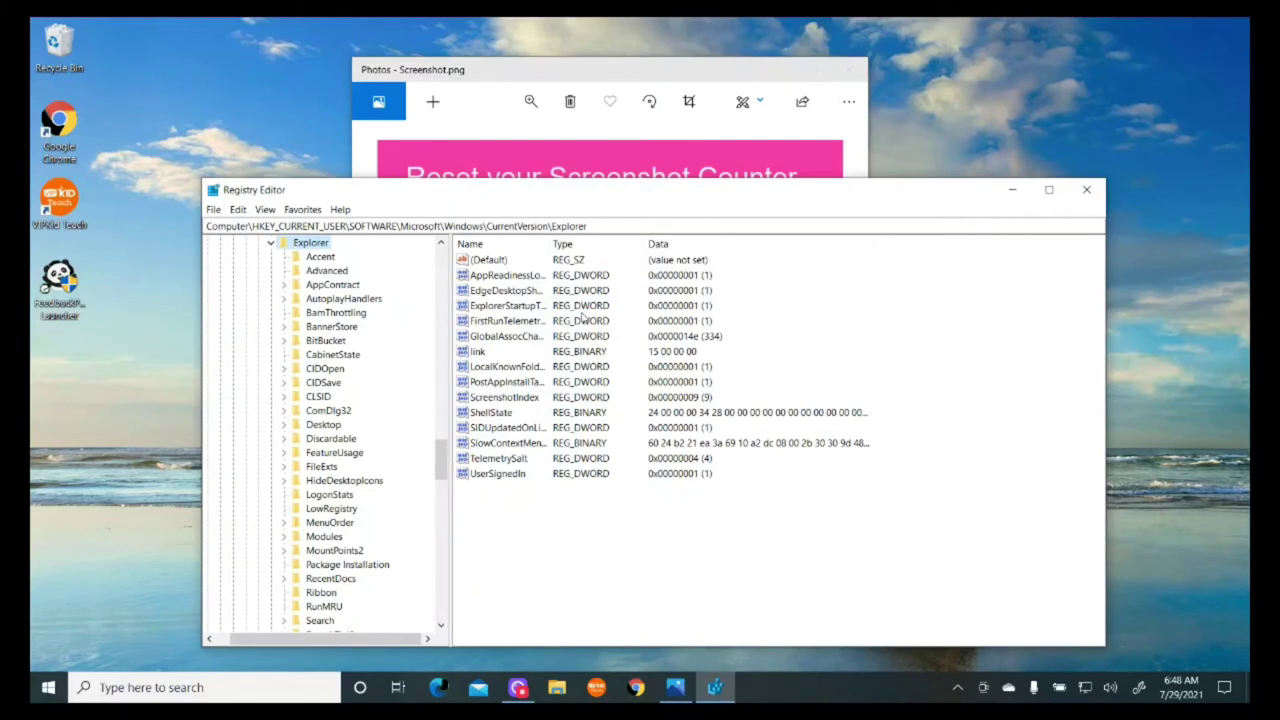
click(587, 228)
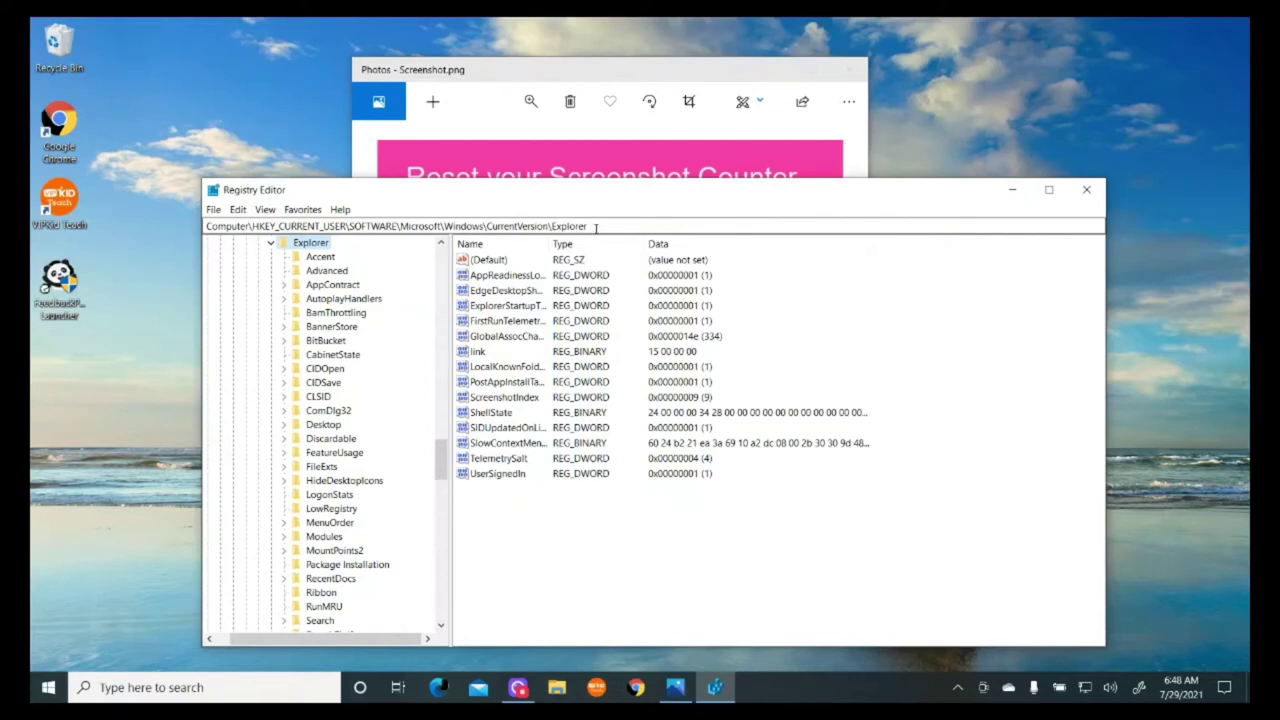
drag(592, 228, 206, 229)
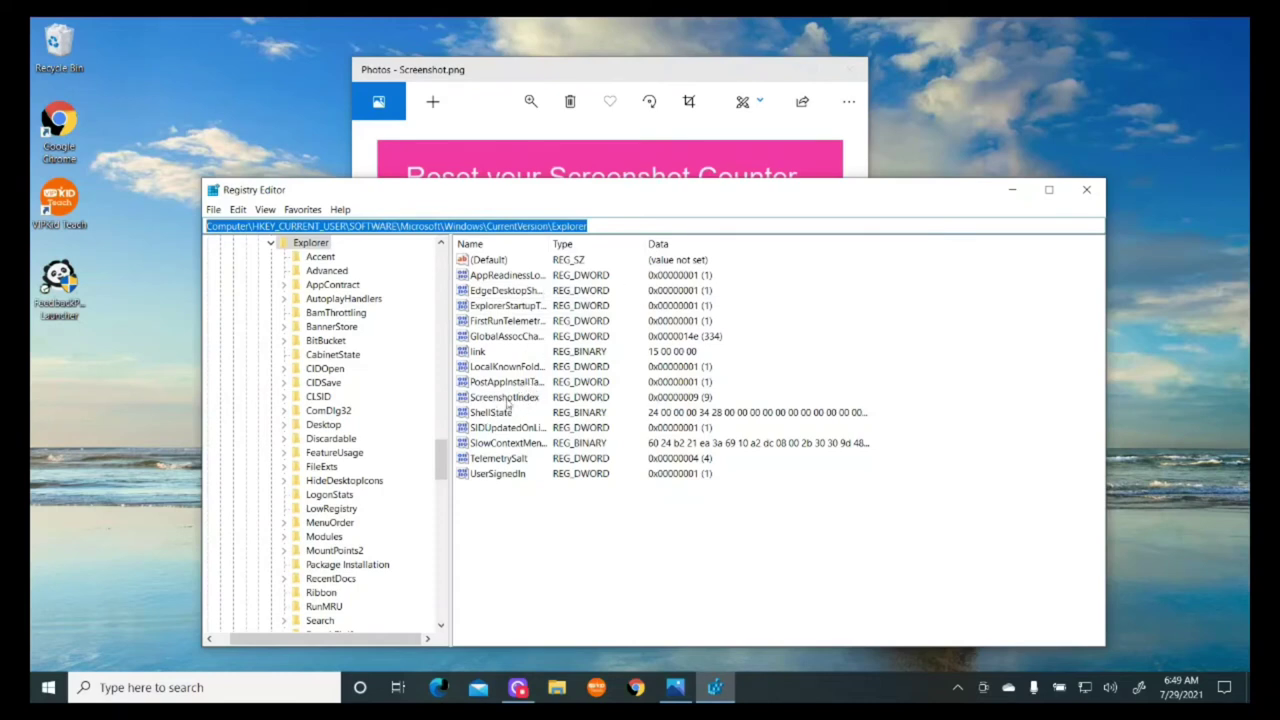
click(505, 398)
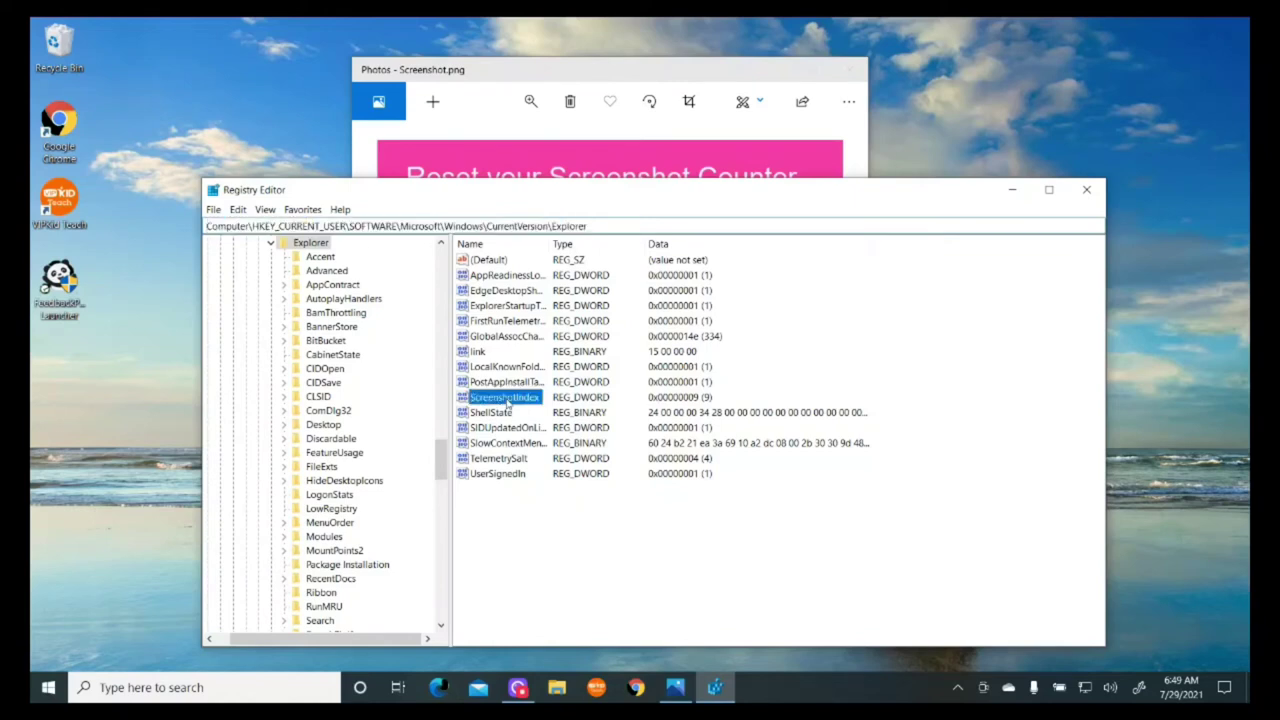
click(599, 403)
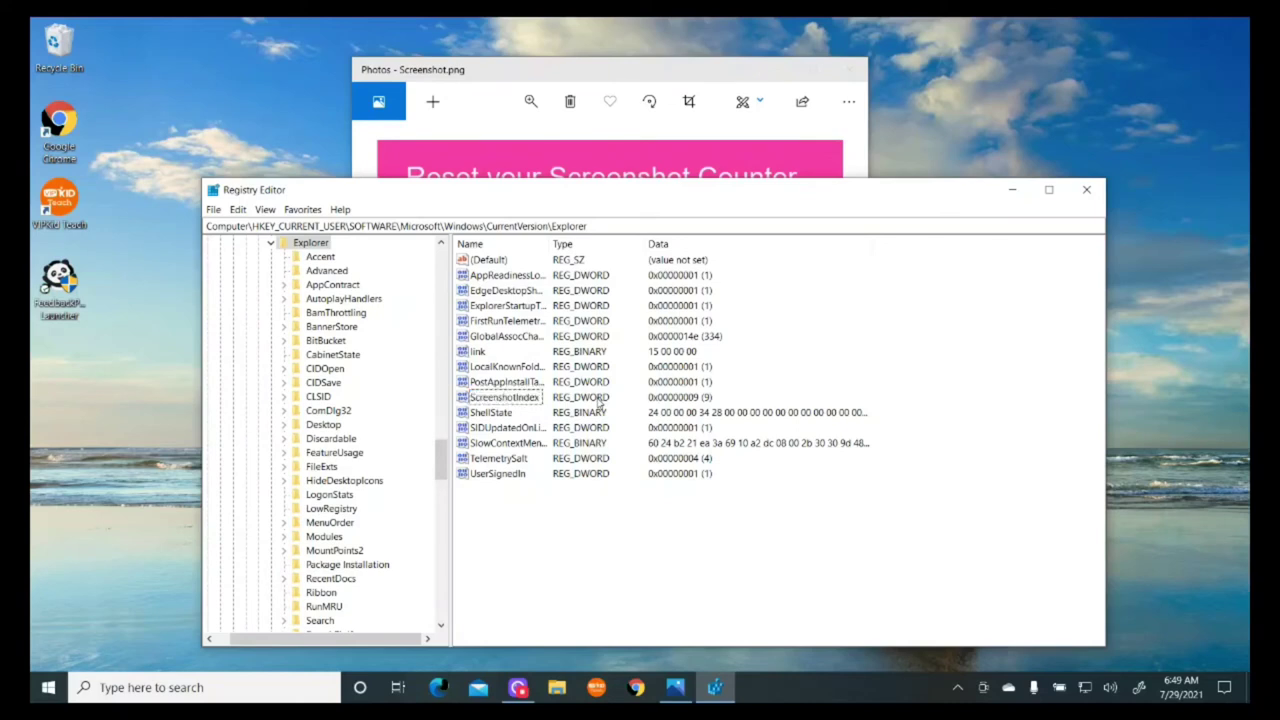
click(503, 398)
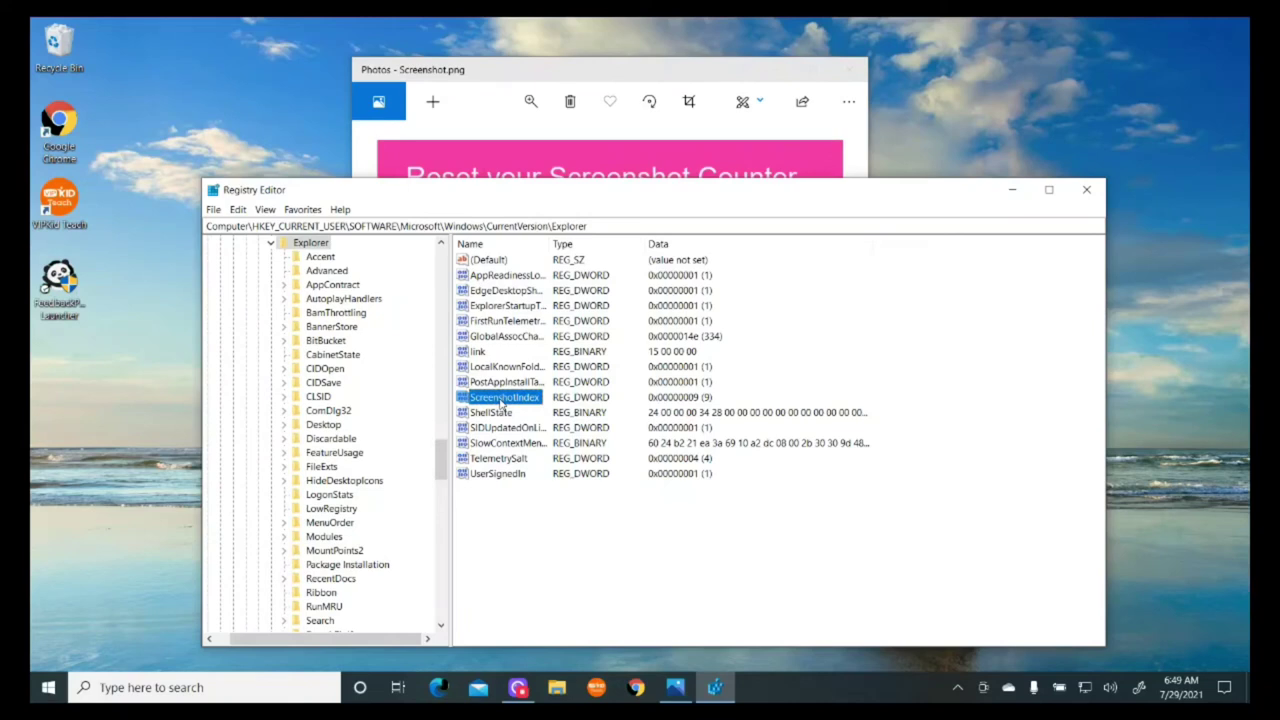
Change the ScreenshotIndex value data from 9 to 1
double_click(503, 398)
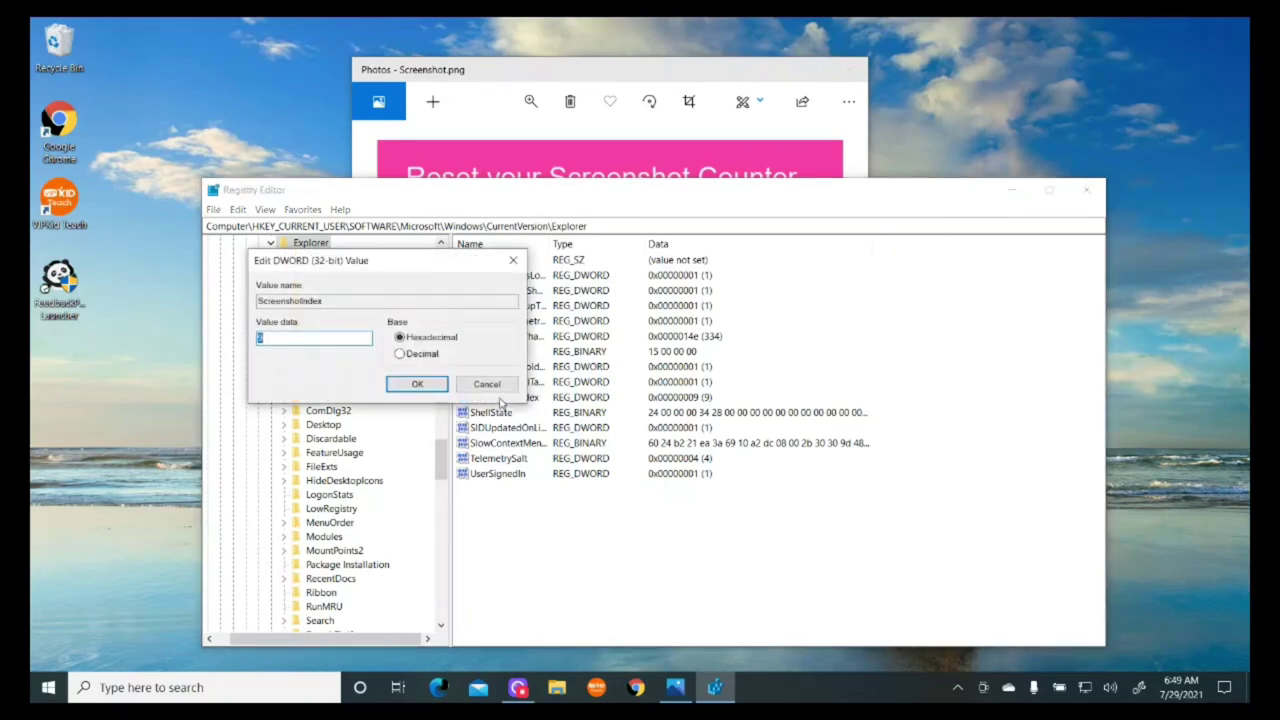
click(301, 342)
text(1)
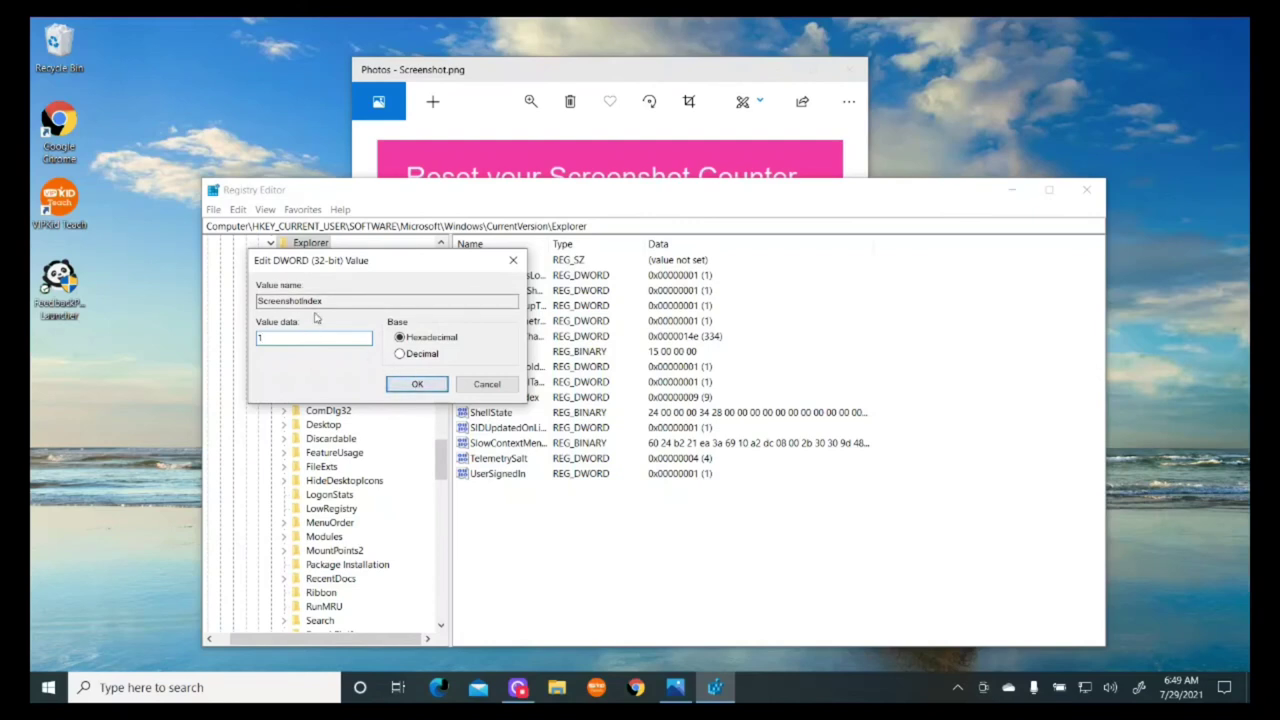
click(414, 385)
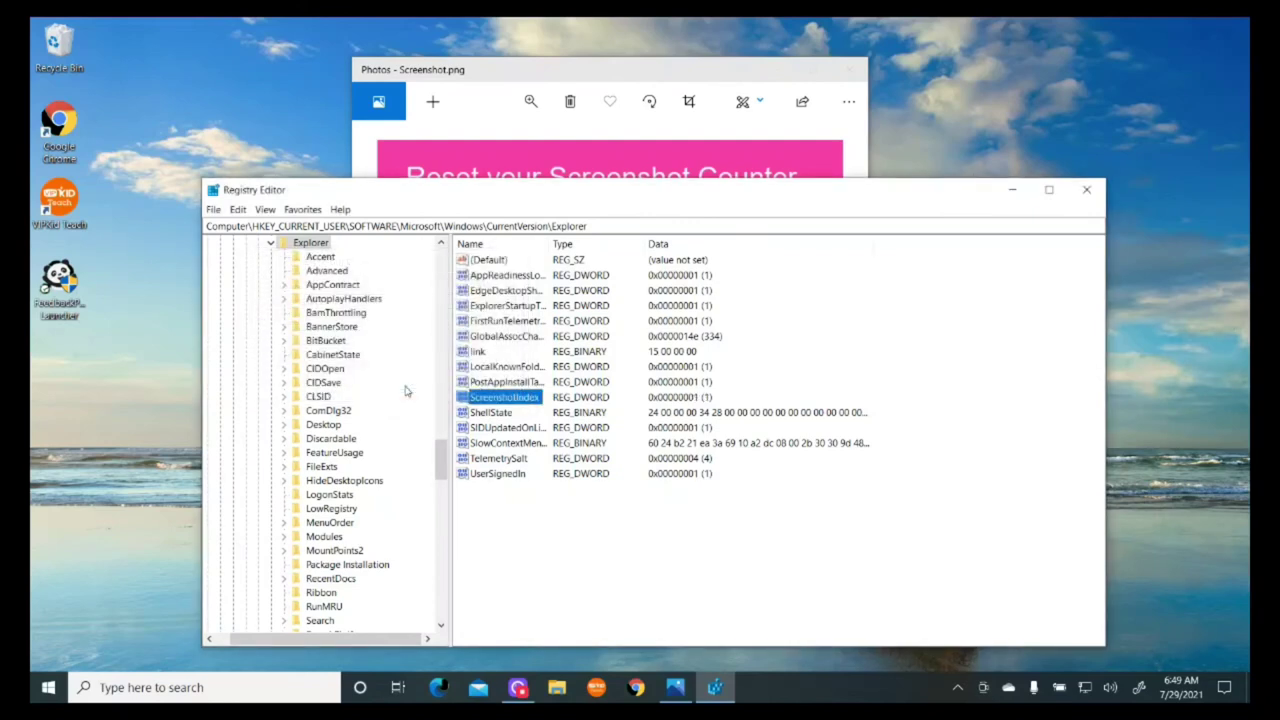
Close Registry Editor, confirm Screenshot (1) appears in the Screenshots folder, then close Explorer
click(1087, 192)
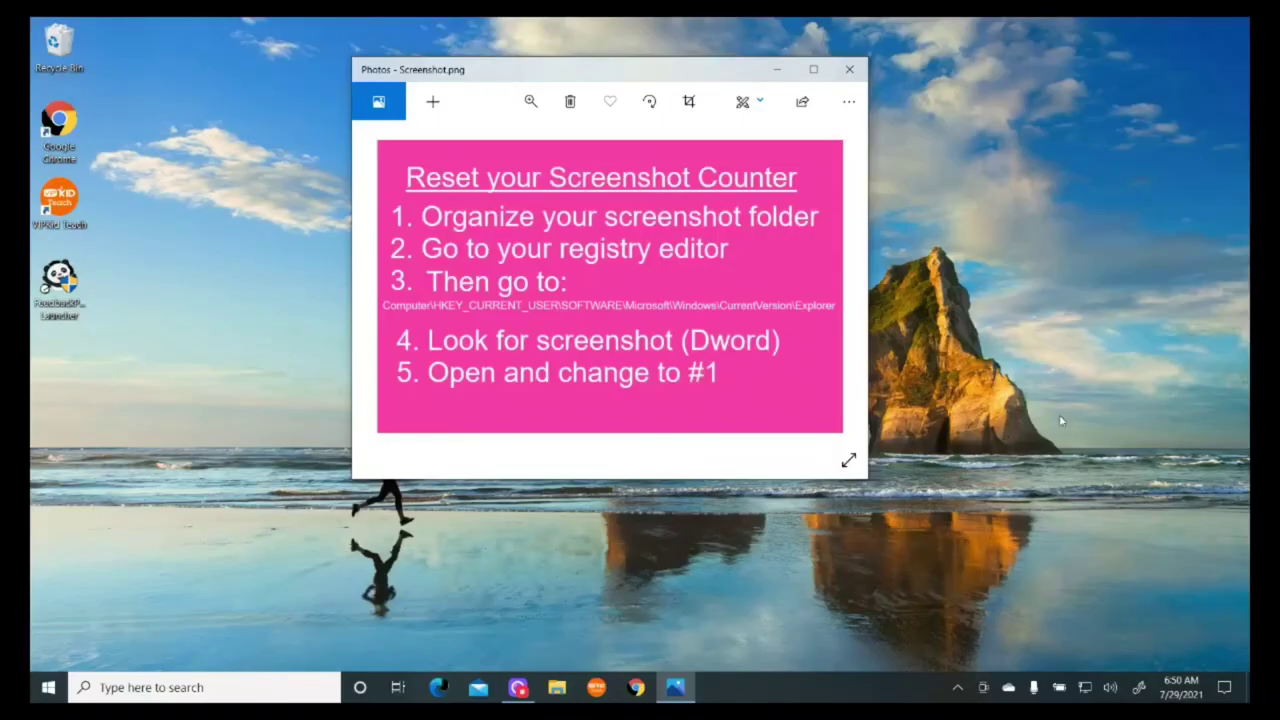
click(557, 690)
click(557, 690)
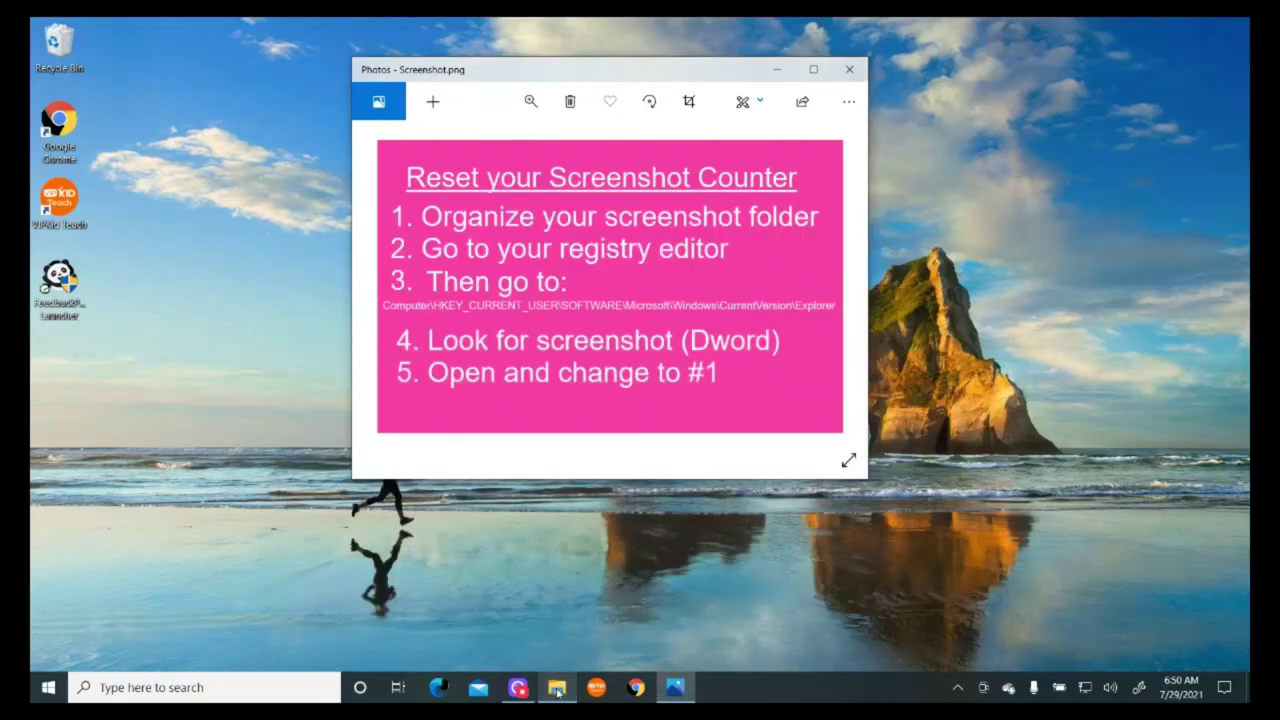
click(557, 690)
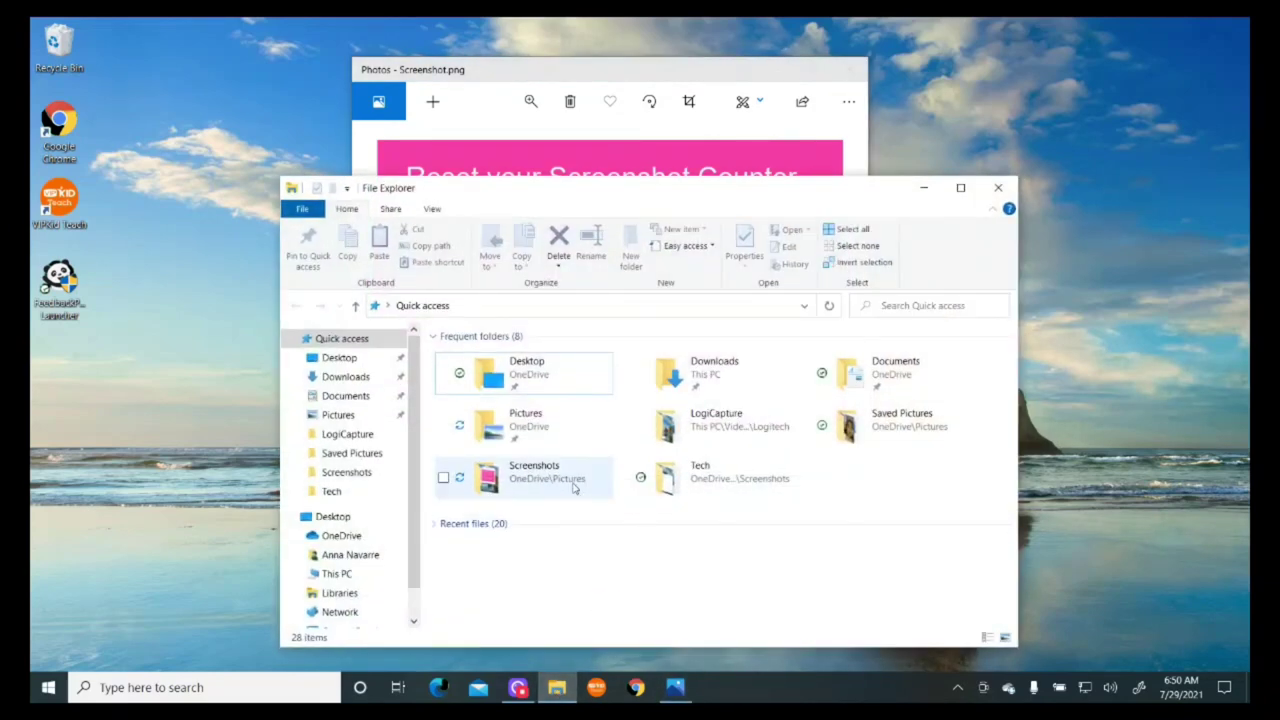
click(575, 486)
double_click(575, 486)
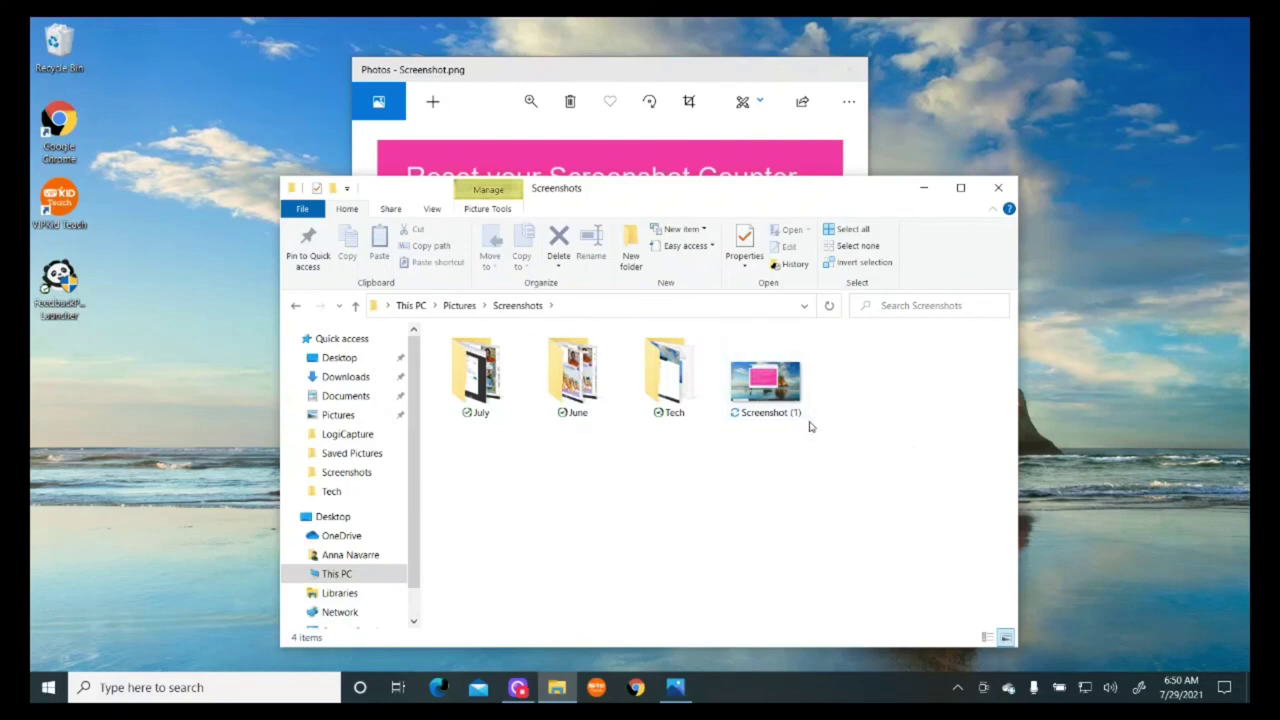
click(1006, 187)
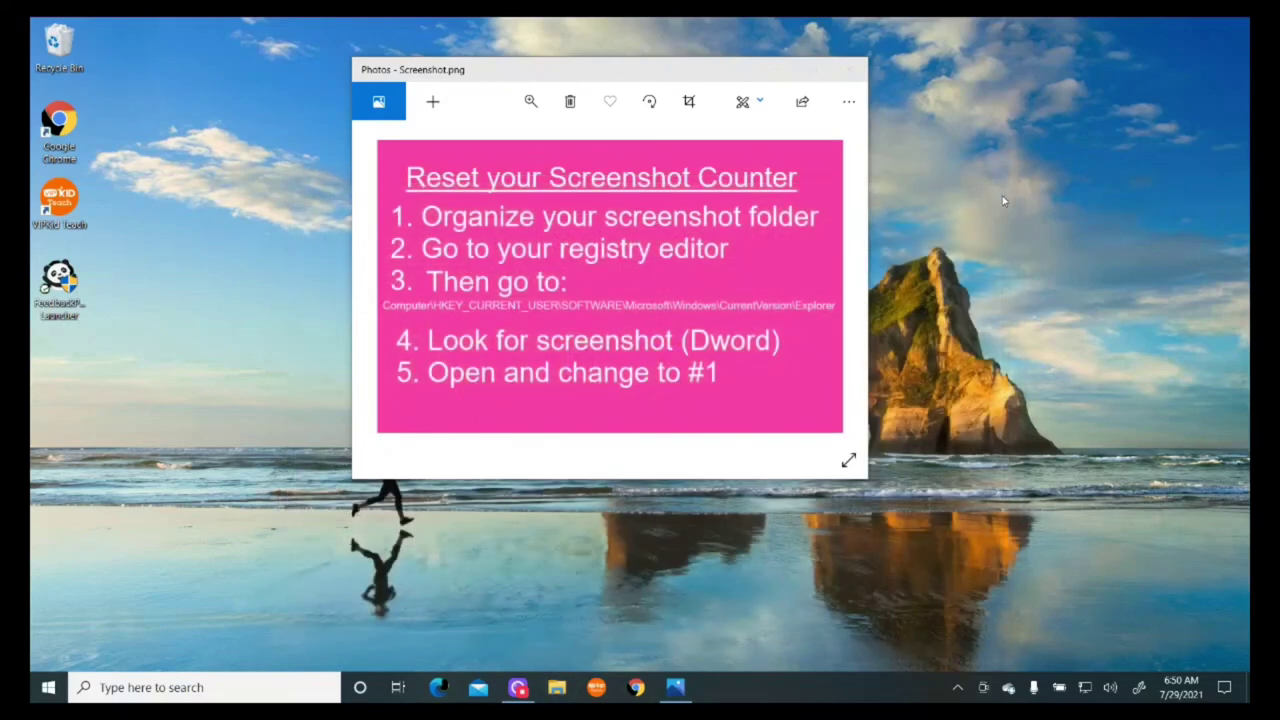